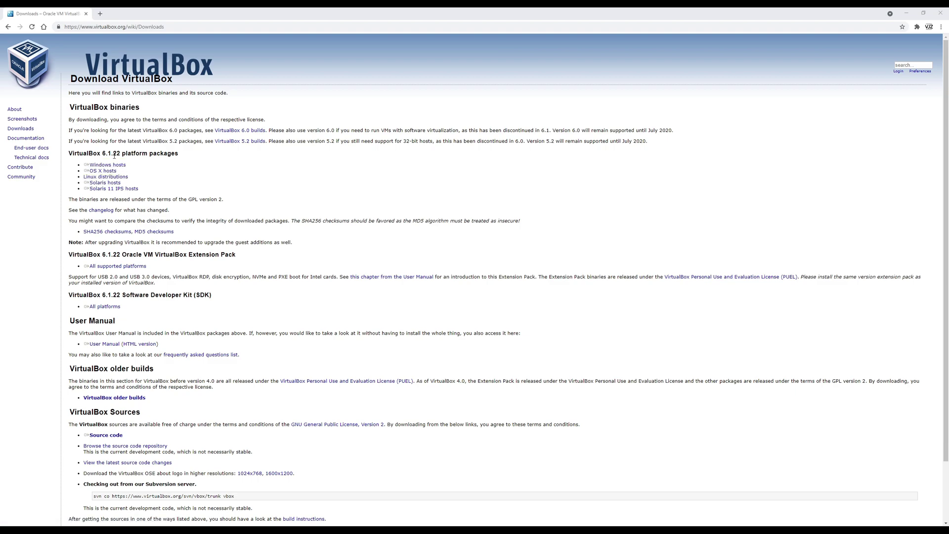
click(109, 167)
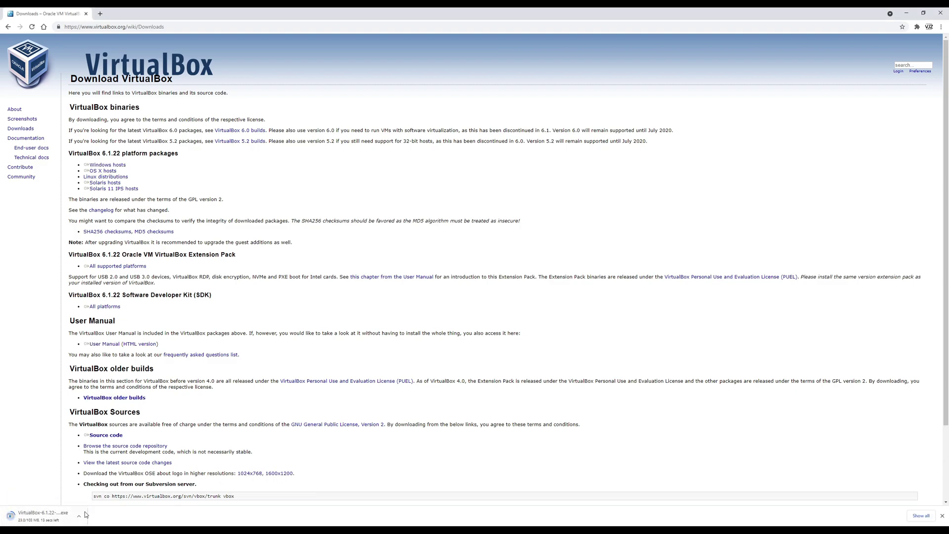
click(79, 516)
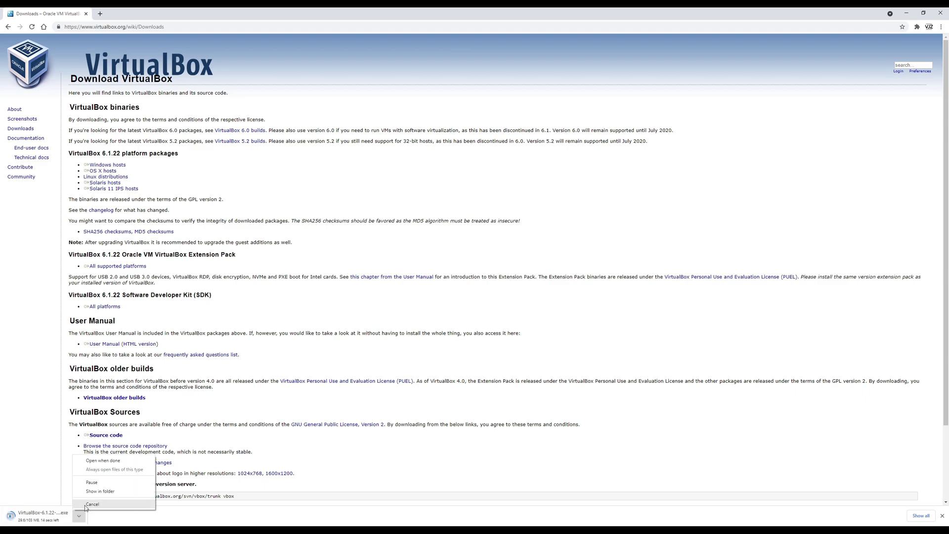
click(91, 504)
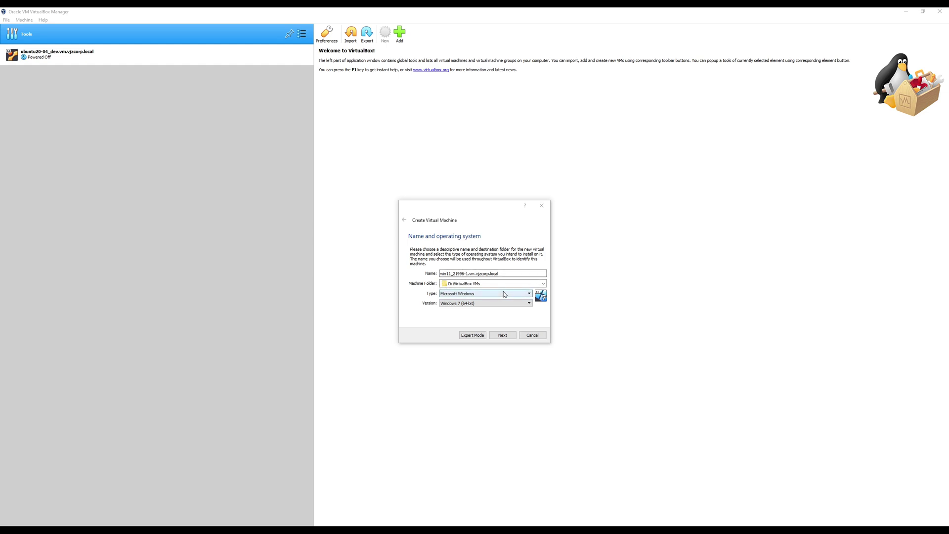
Set the new virtual machine's operating system version to Windows 10 (64-bit) and continue to the memory settings
click(461, 303)
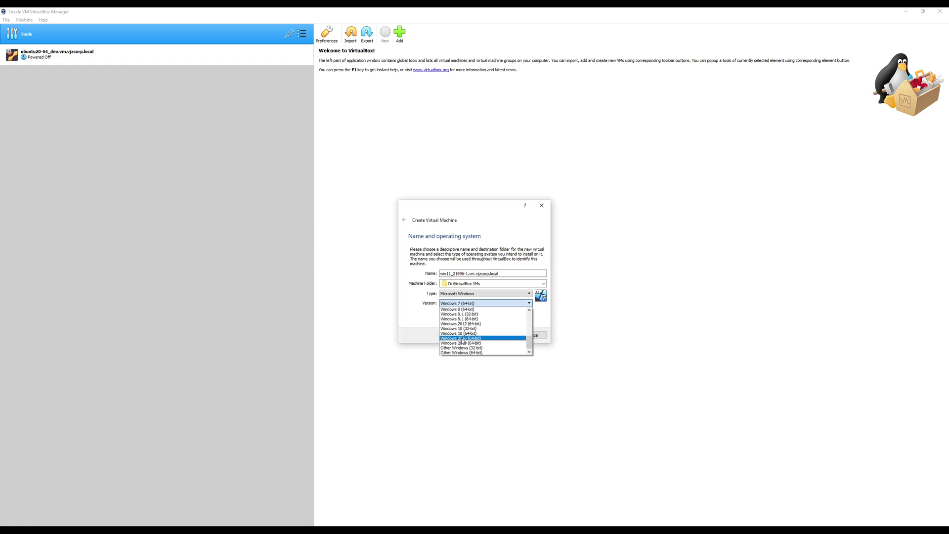
click(460, 333)
click(475, 305)
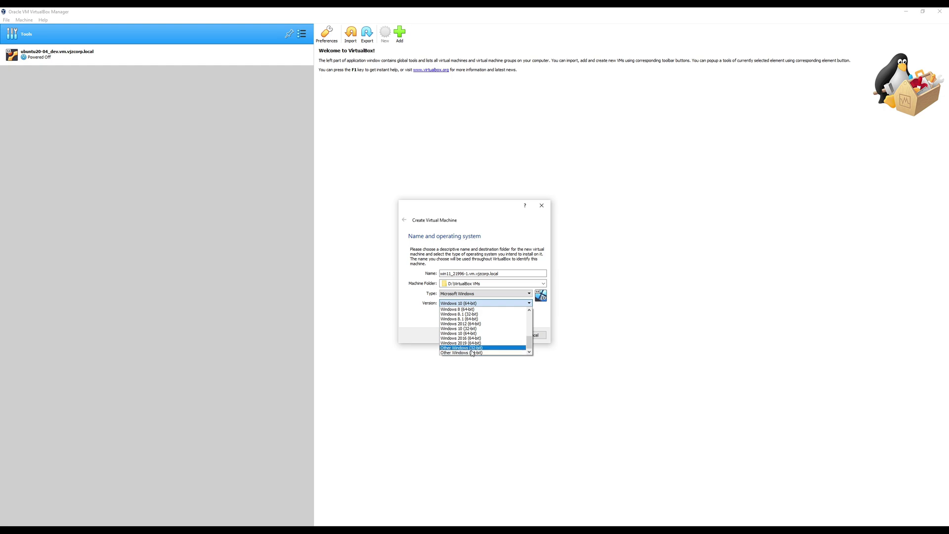
click(455, 332)
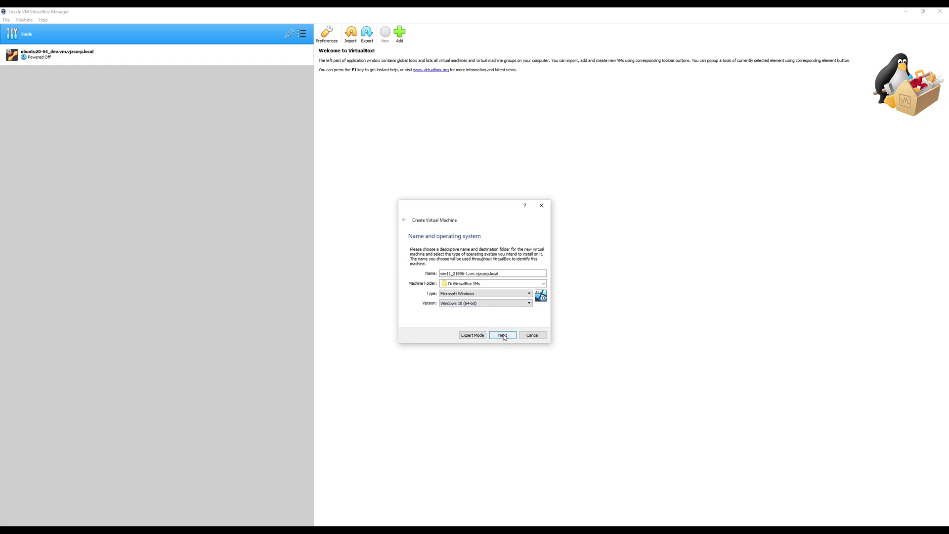
click(503, 336)
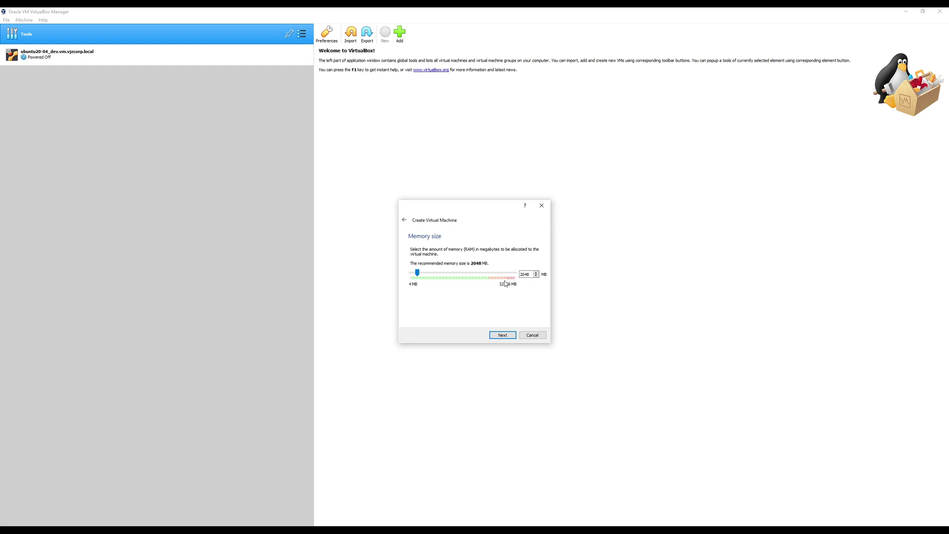
Allocate 12288 MB of memory to the new virtual machine and continue to the hard disk settings
double_click(525, 273)
text(12288)
click(501, 337)
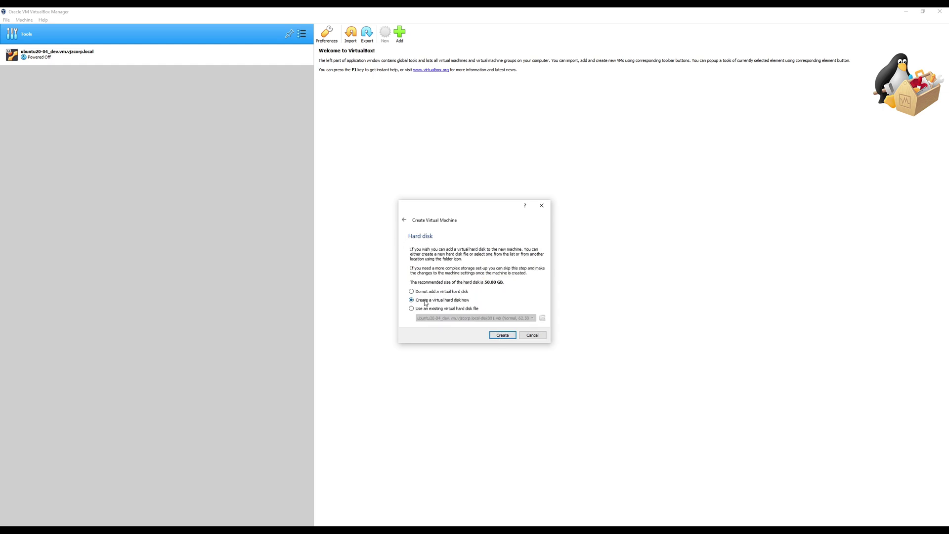
Create a dynamically allocated 64 GB VDI virtual hard disk for the new machine
click(499, 335)
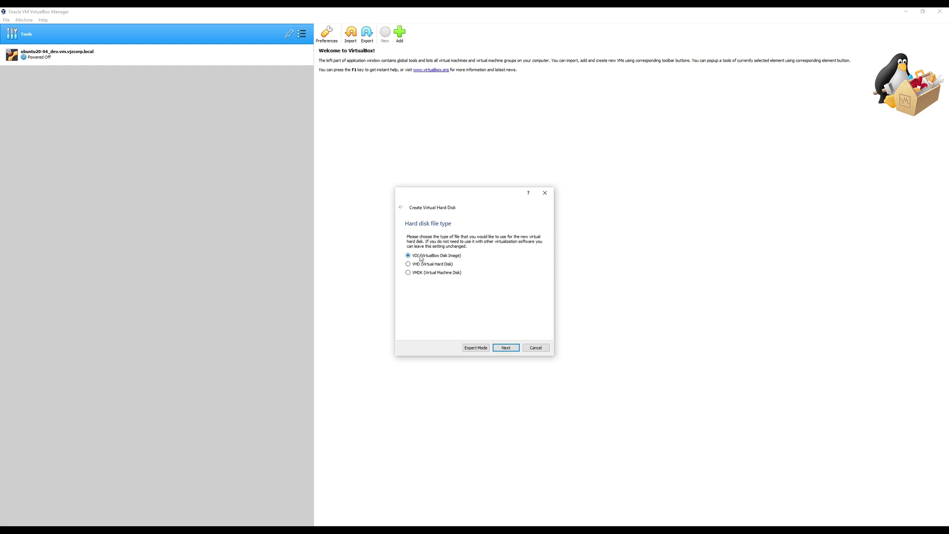
click(511, 349)
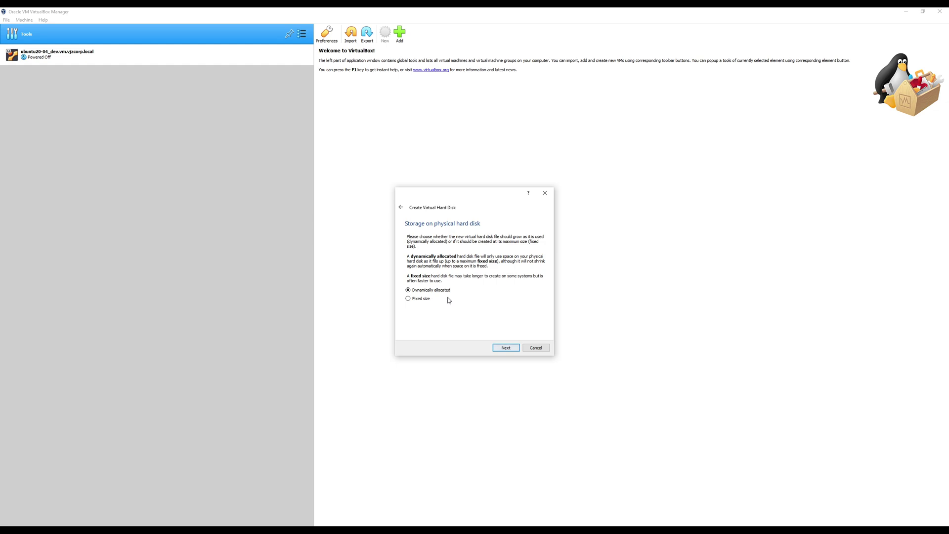
click(499, 349)
click(535, 277)
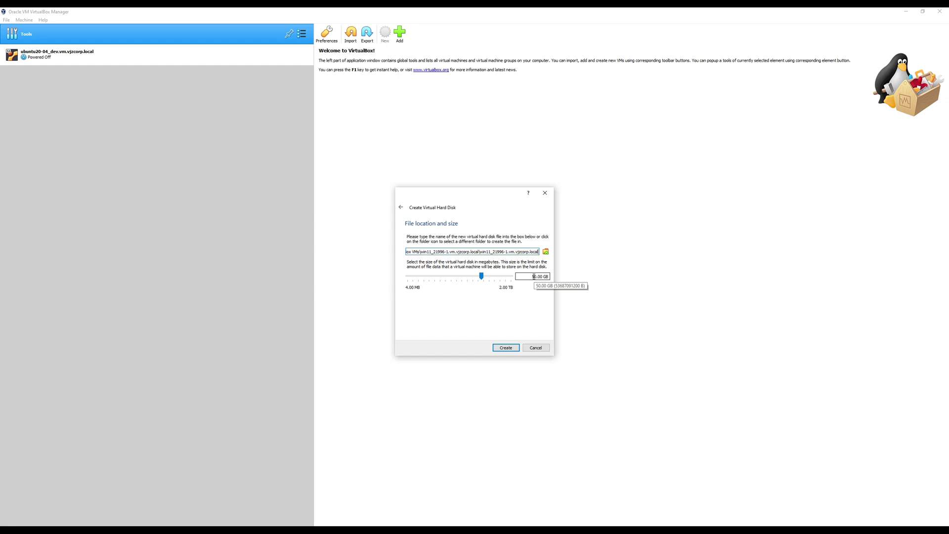
text(64)
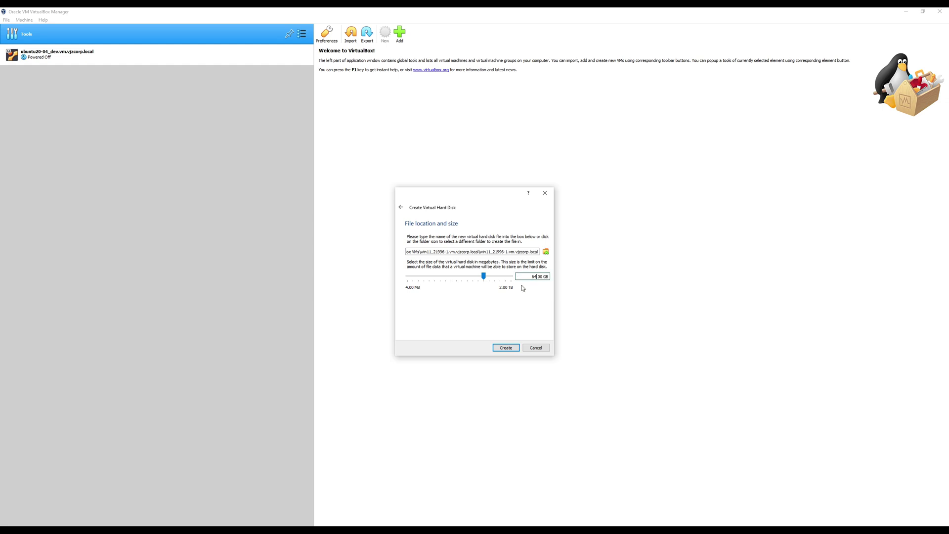
click(506, 348)
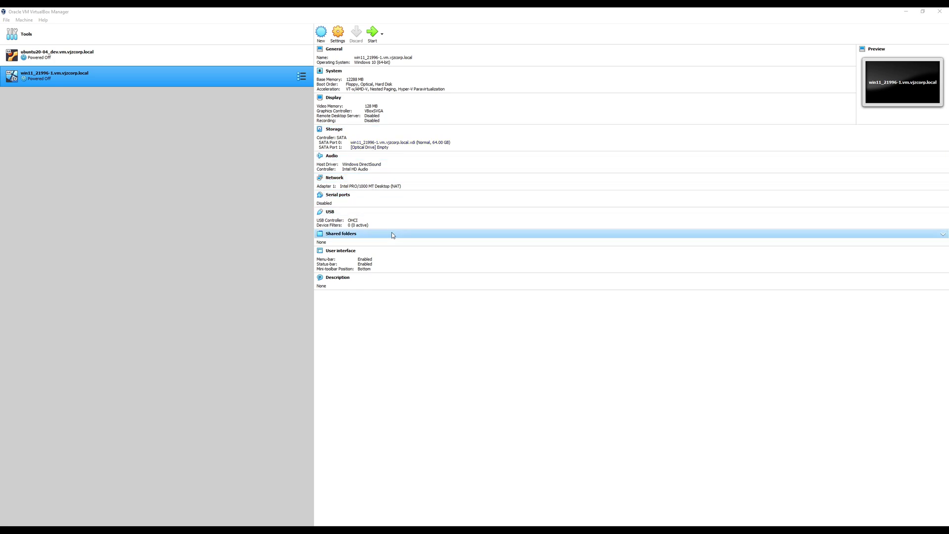
Start the win11_21996-1 virtual machine from 21996.1.210529-1541.co_release_CLIENT_CONSUMER_x64FRE_en-us.iso, adding the image from the VirtualBox VMs folder on drive D
click(372, 35)
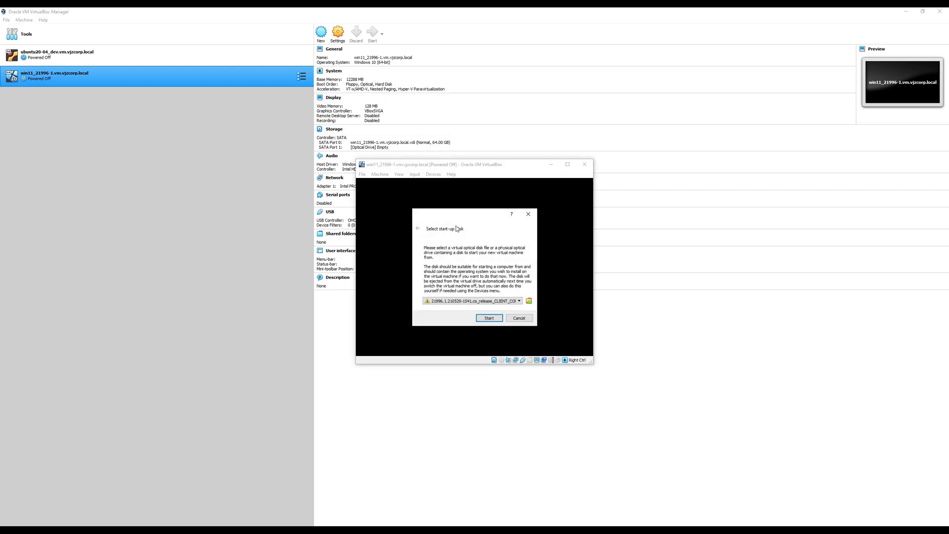
click(478, 301)
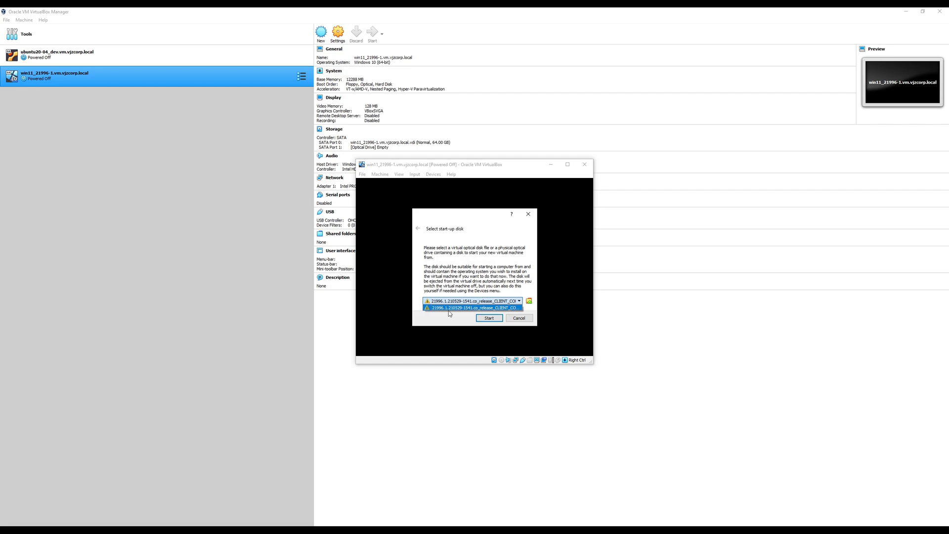
click(428, 308)
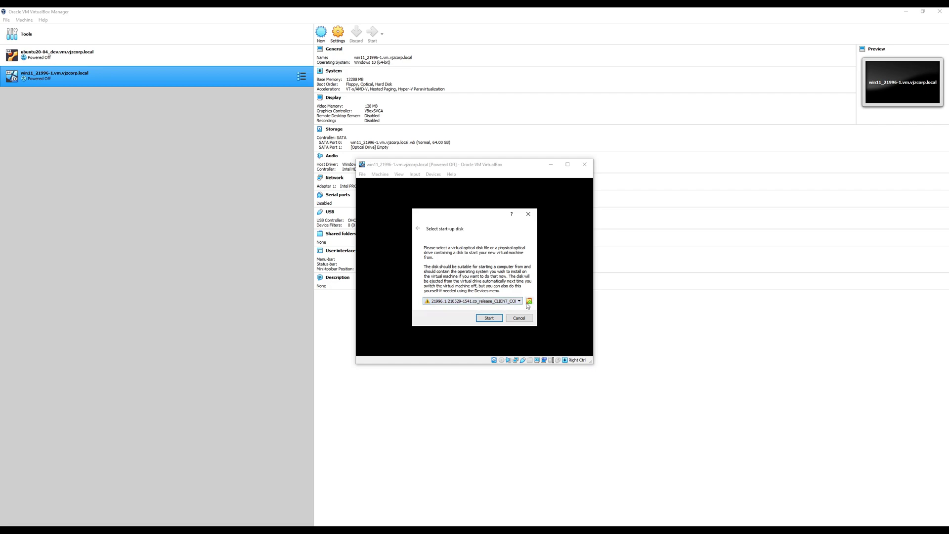
click(528, 301)
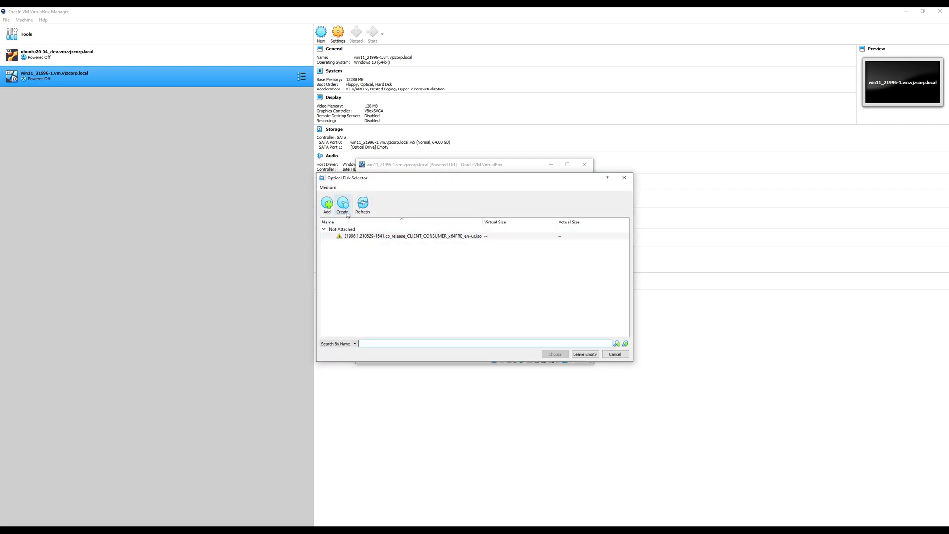
click(327, 203)
click(422, 254)
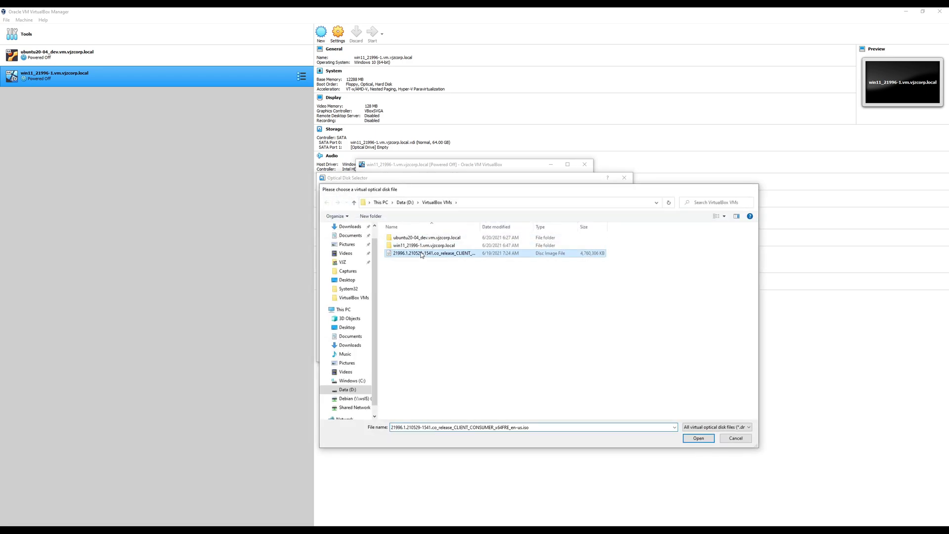
double_click(421, 254)
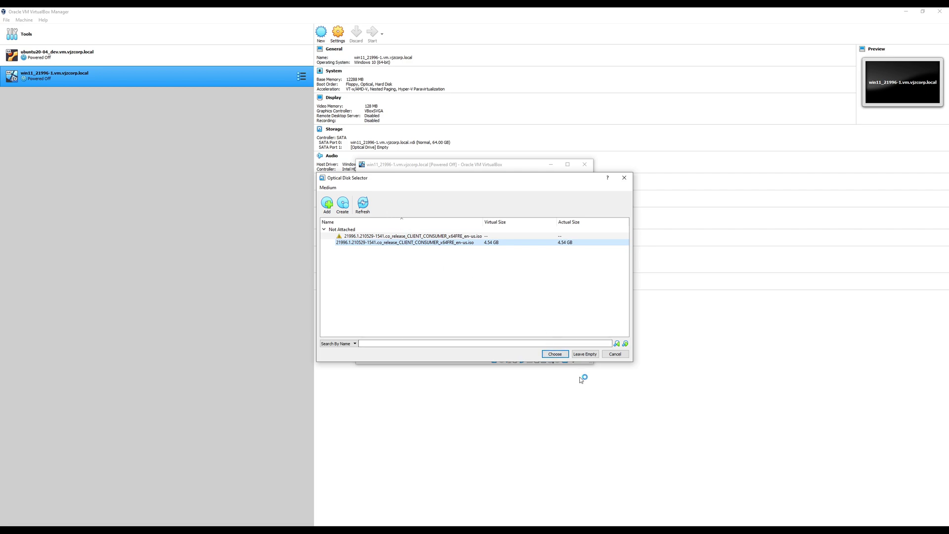
click(555, 354)
click(489, 316)
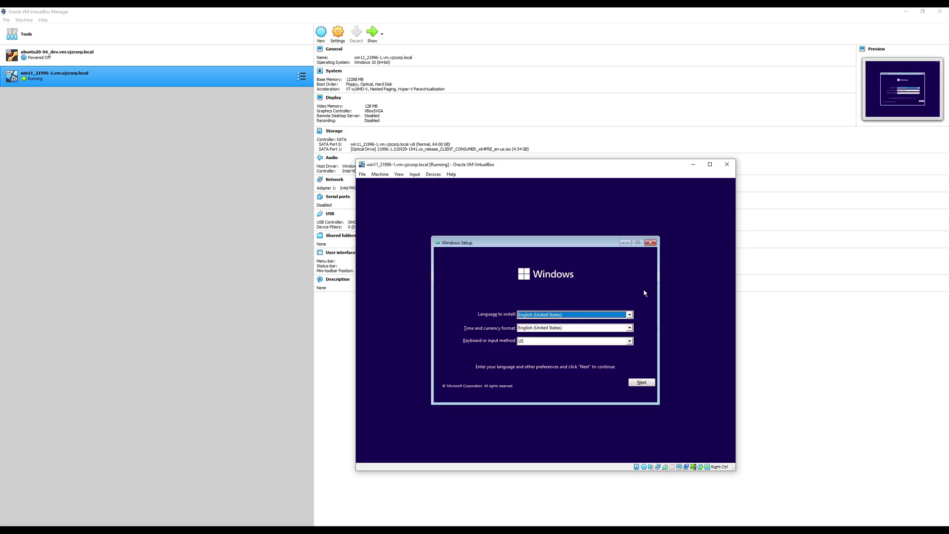
Show the virtual machine in full screen and start the Windows installation with English (United States) and the US keyboard
click(711, 165)
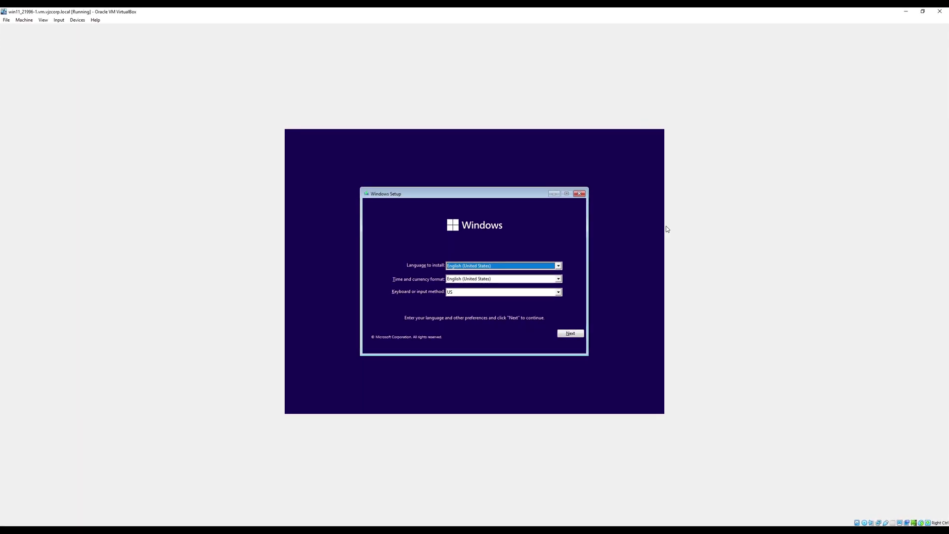
key(Control_R+f)
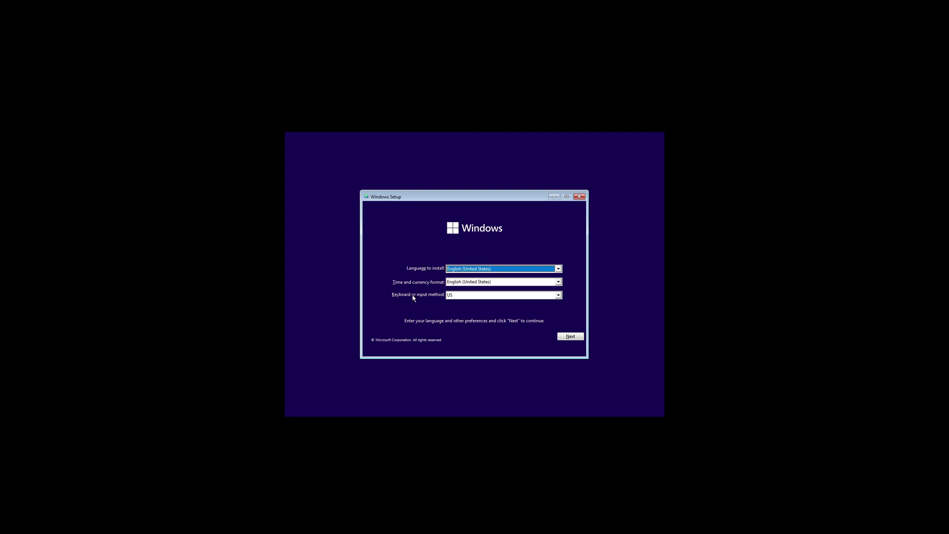
click(573, 337)
click(474, 279)
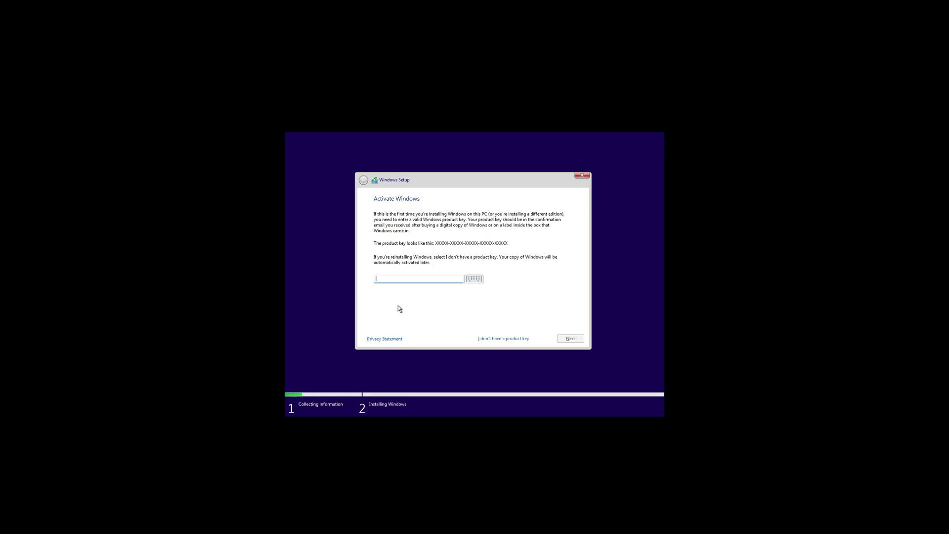
Skip the product key entry and choose Windows 11 Pro as the edition to install
click(503, 338)
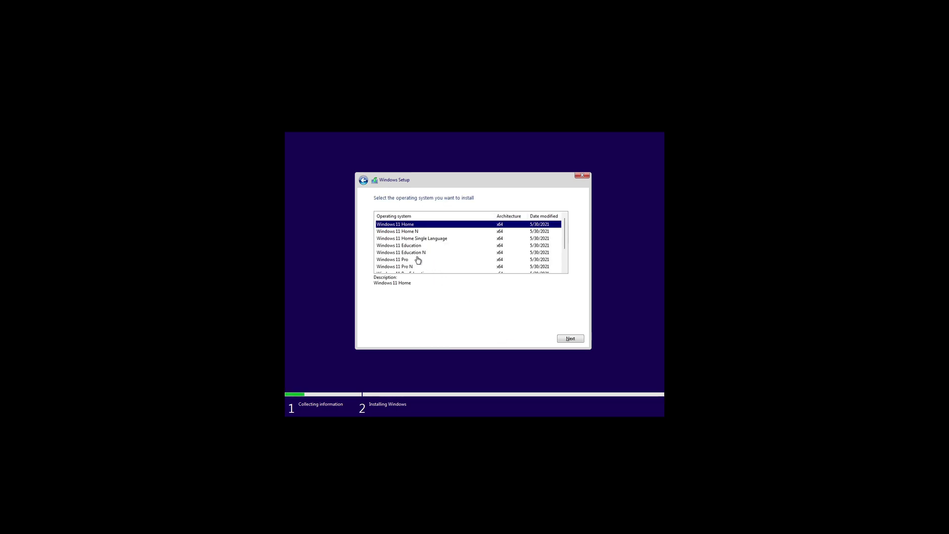
scroll(419, 237, down, 2)
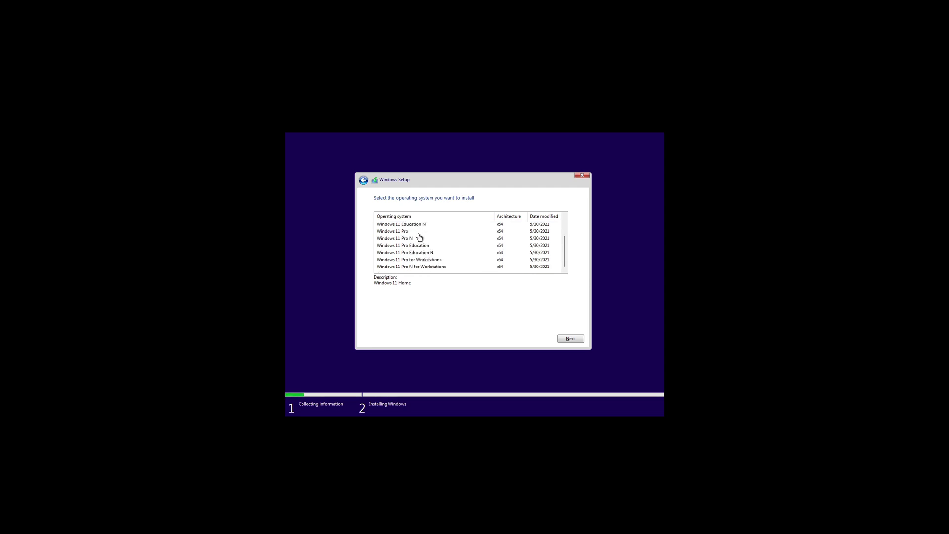
scroll(419, 238, up, 2)
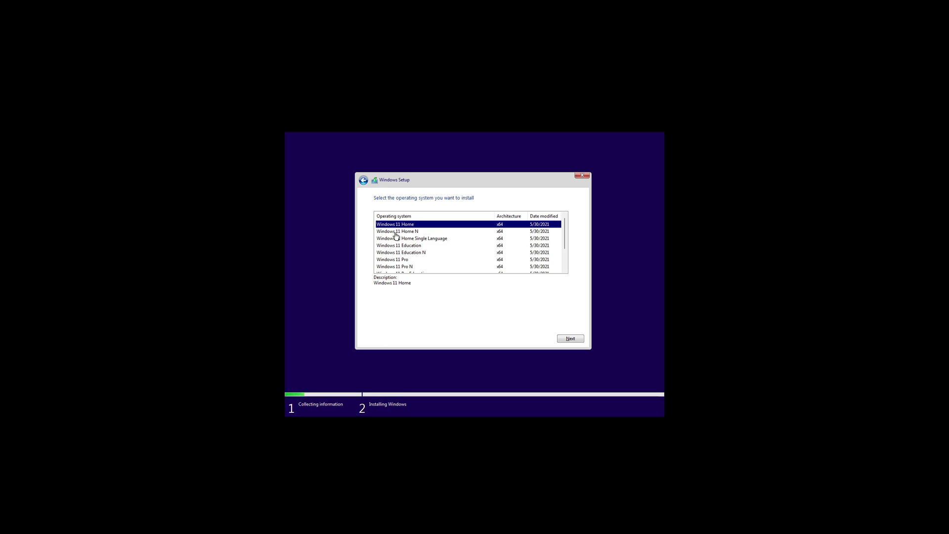
scroll(396, 235, down, 2)
scroll(435, 239, up, 2)
scroll(440, 259, down, 2)
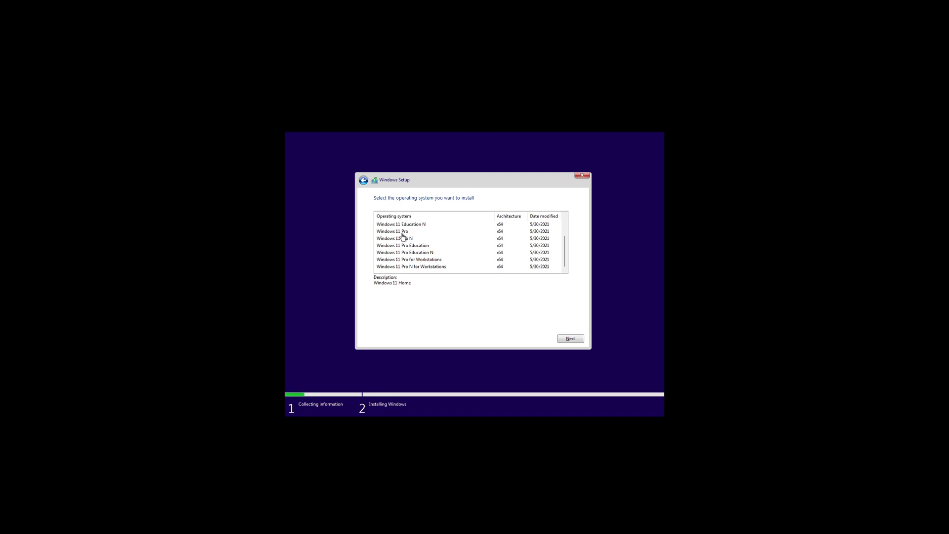
click(403, 233)
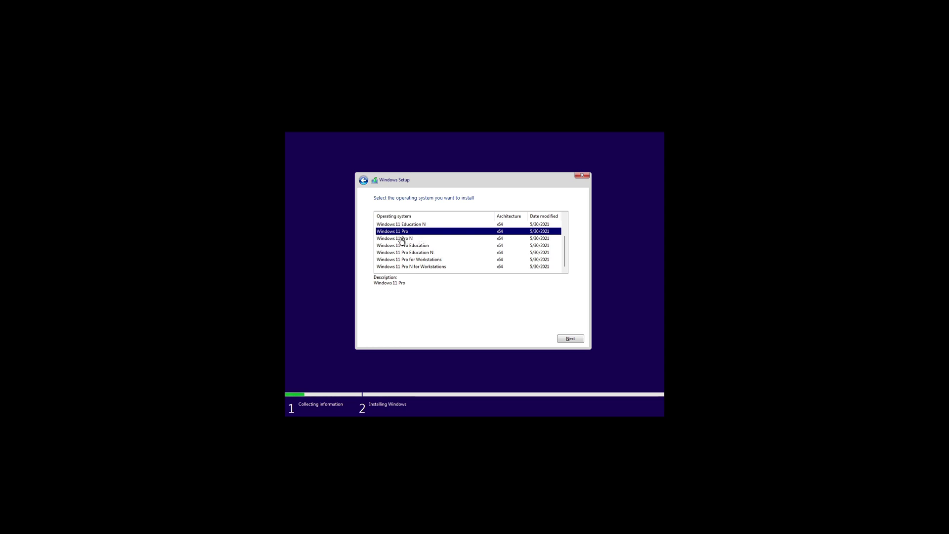
click(577, 339)
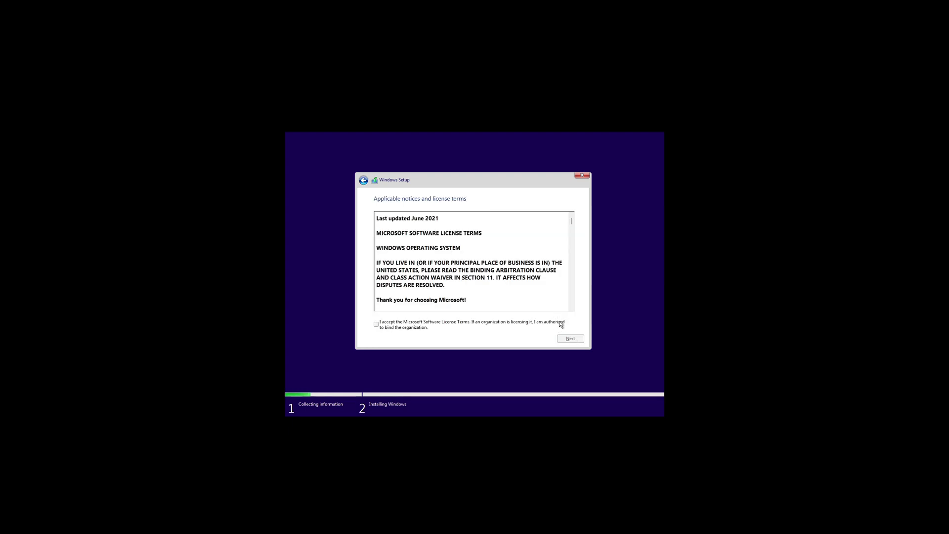
Accept the license terms and run a custom Windows-only installation on Drive 0 Unallocated Space
click(376, 325)
click(563, 339)
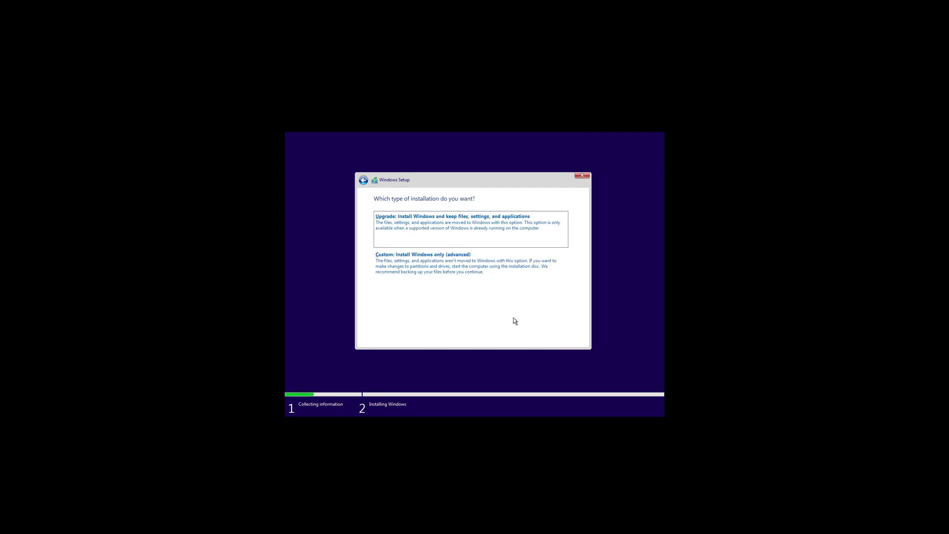
click(385, 255)
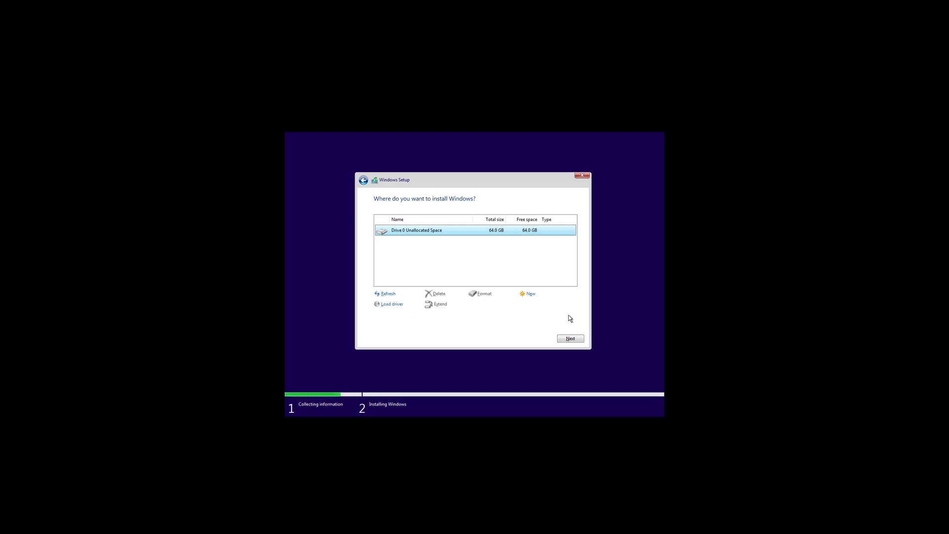
click(569, 338)
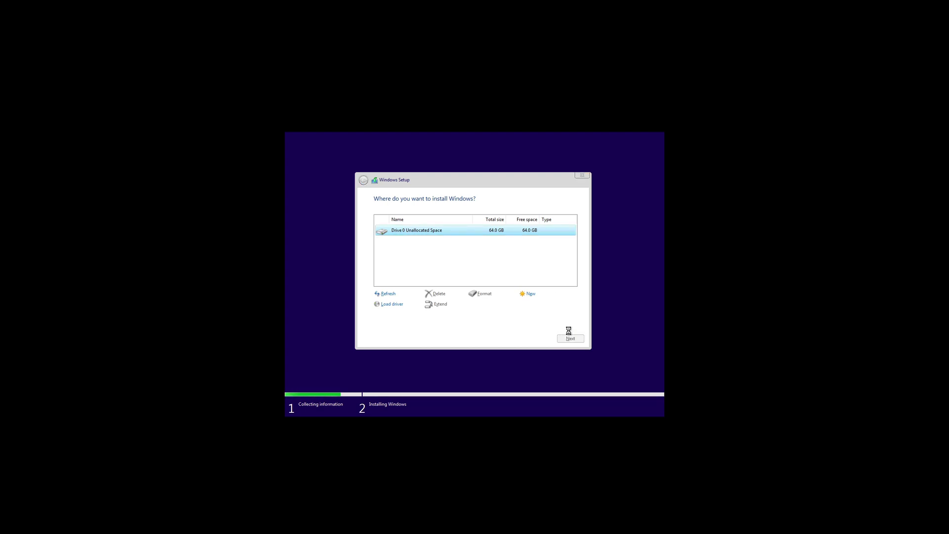